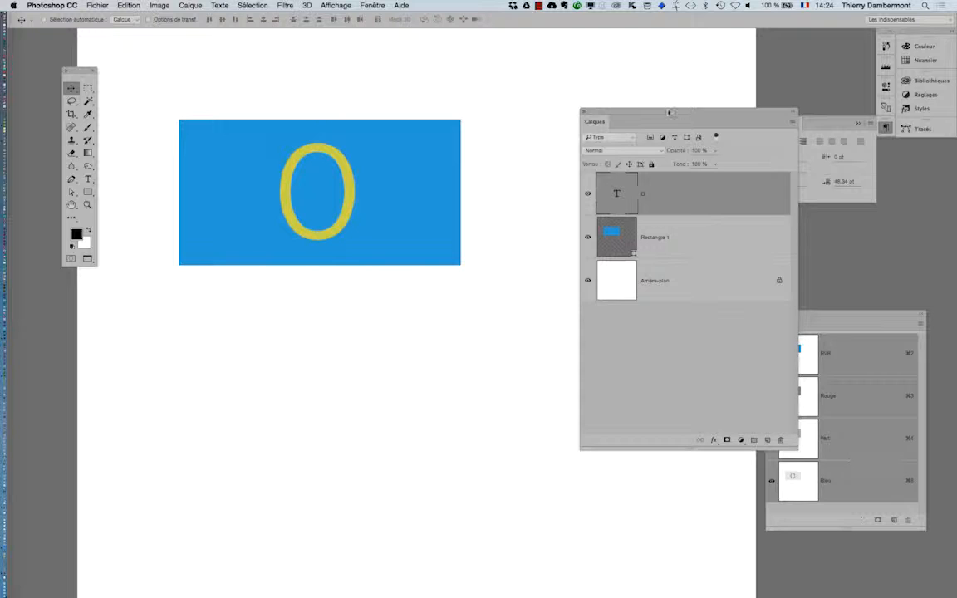
Step: Open the blending options of the O text layer and enable an inner shadow (Ombre interne) on it
left_click_drag(668, 113, 602, 66)
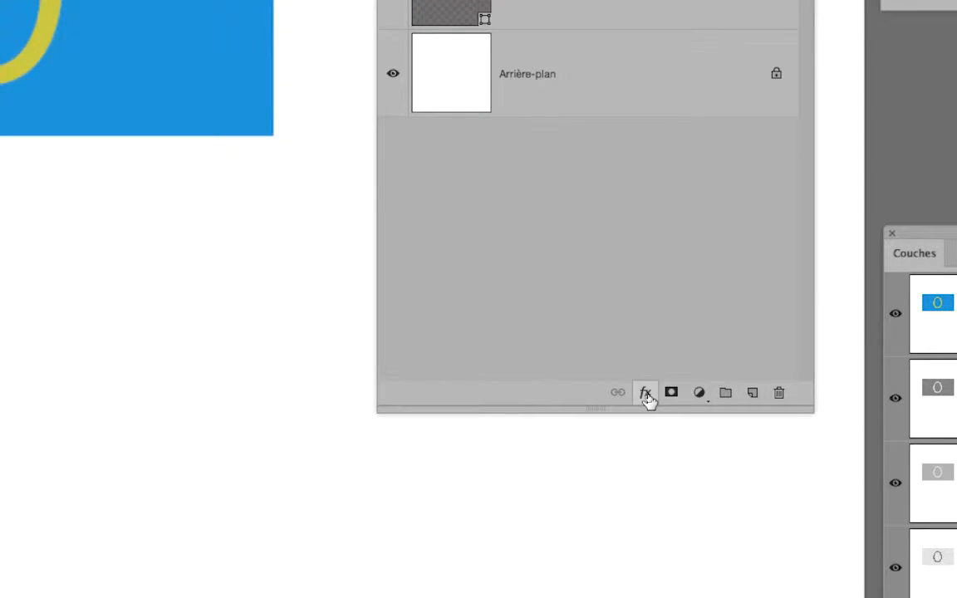
left_click(647, 395)
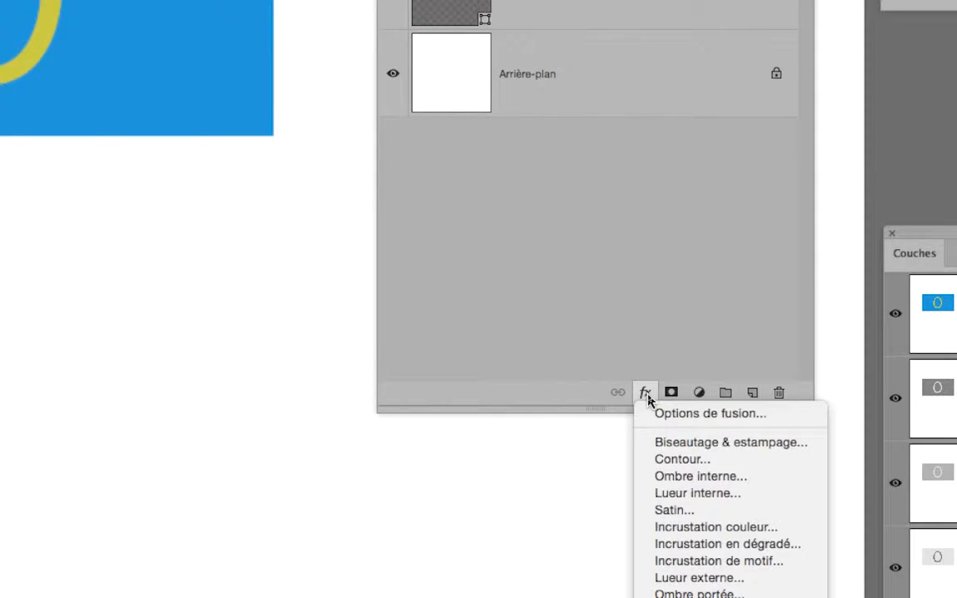
left_click(647, 397)
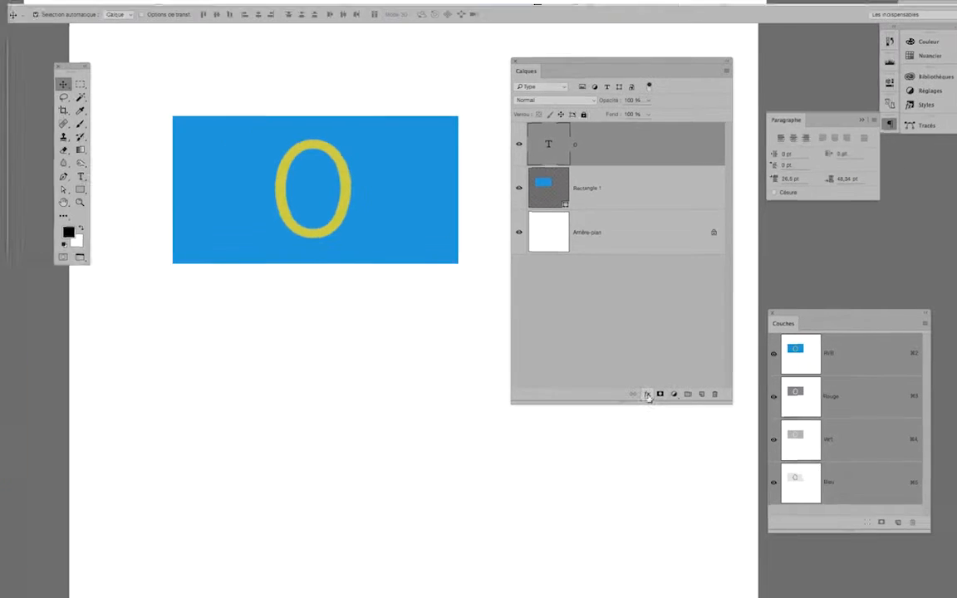
left_click(189, 5)
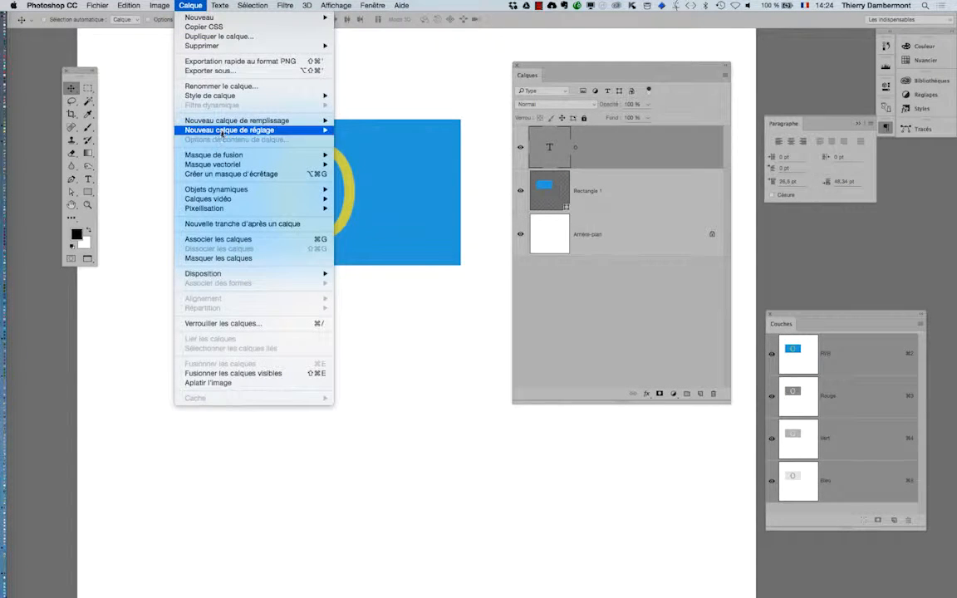
mouse_move(250, 95)
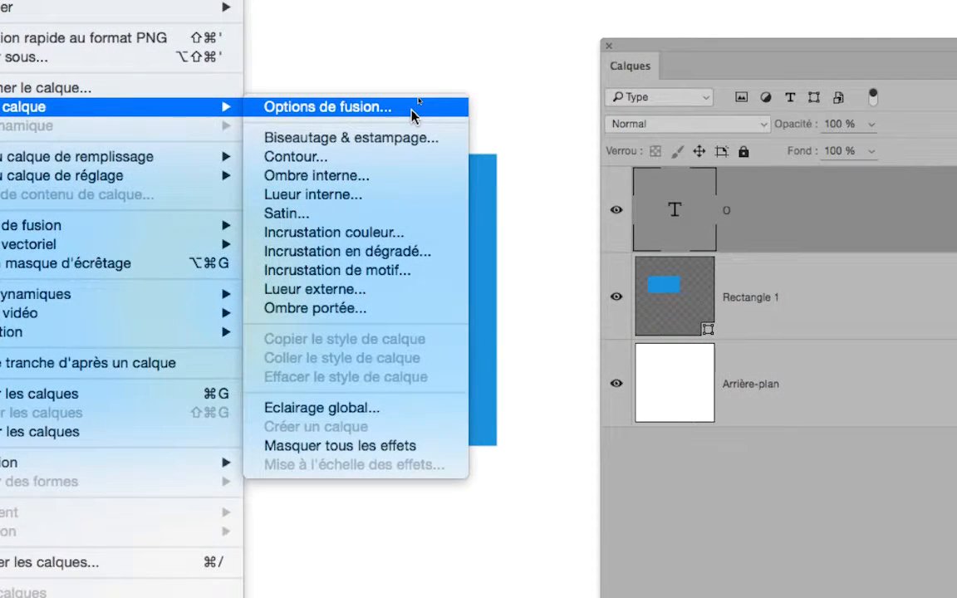
left_click(412, 110)
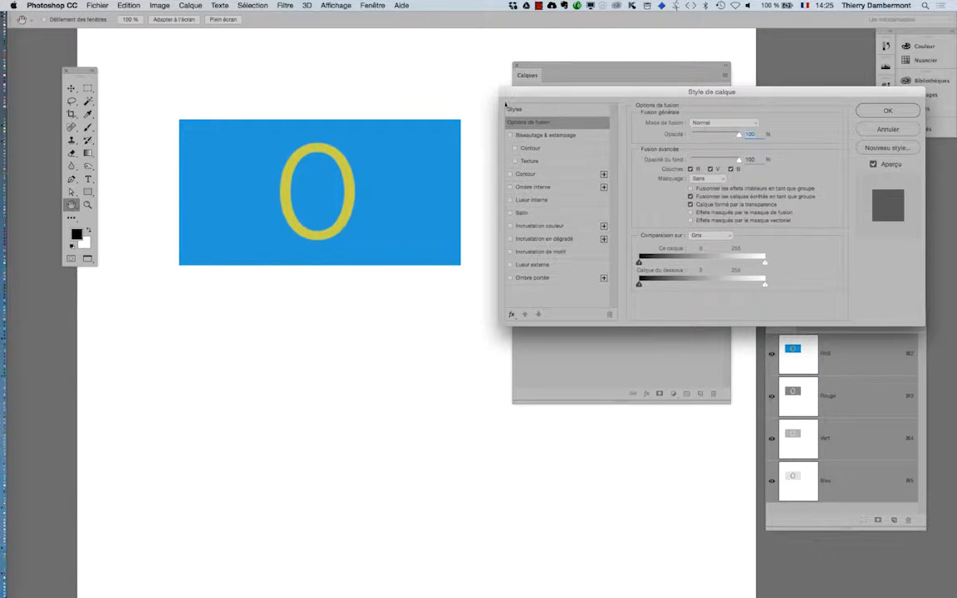
left_click_drag(505, 104, 116, 254)
key("alt")
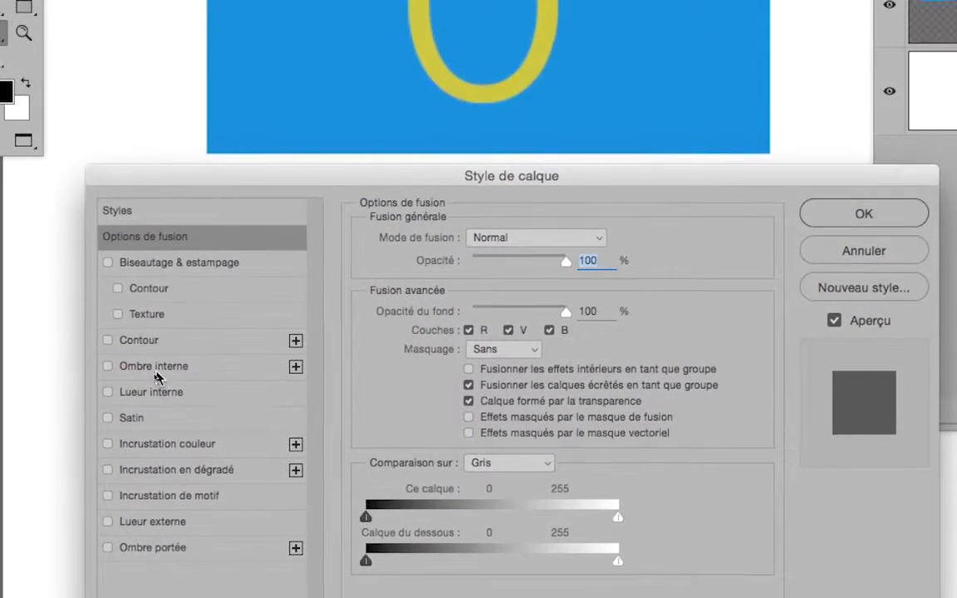
left_click(154, 372)
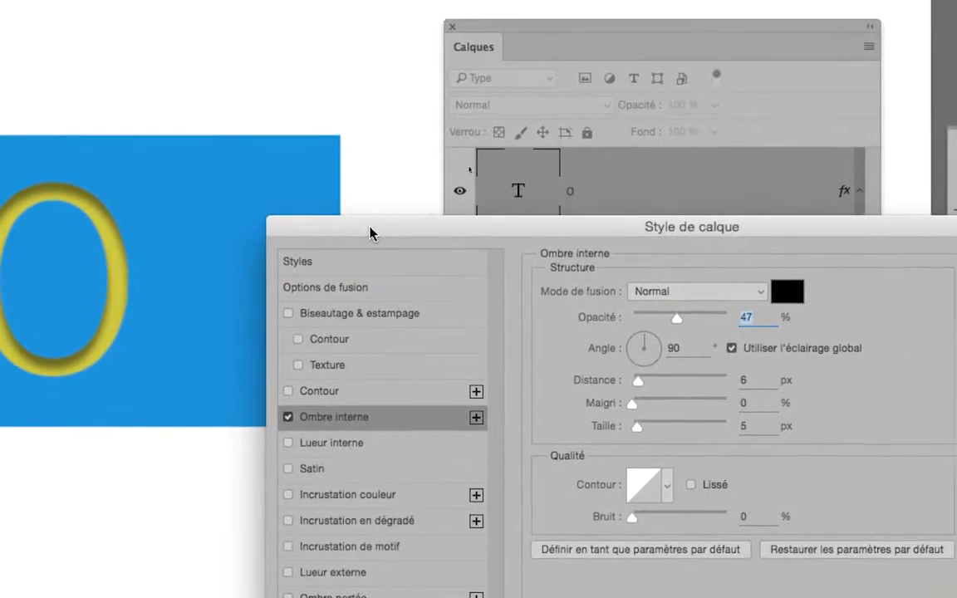
Step: Set the inner shadow to 44% opacity, a 162° angle, 8 px distance and 4 px size, and apply it
left_click_drag(369, 227, 307, 225)
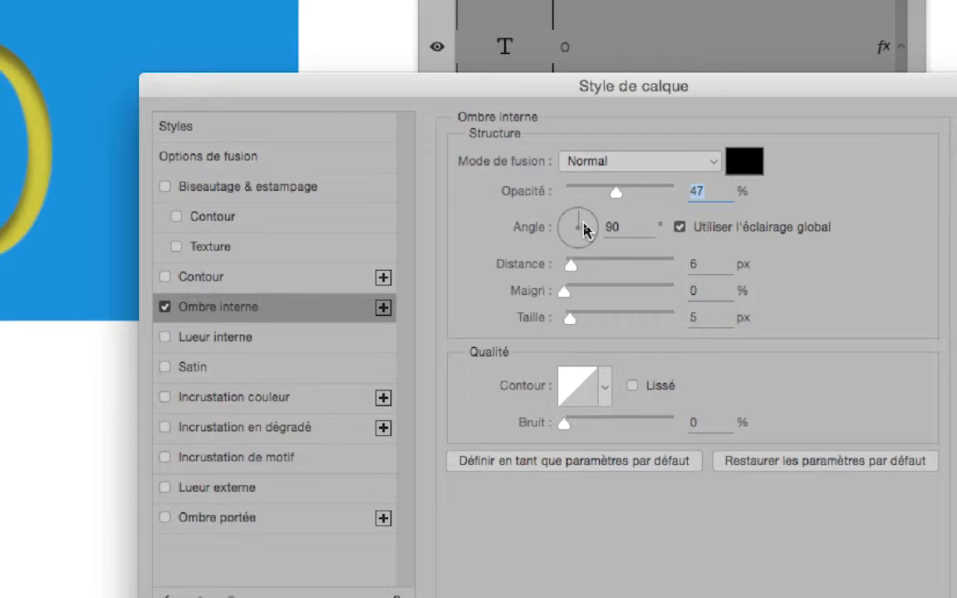
left_click(568, 216)
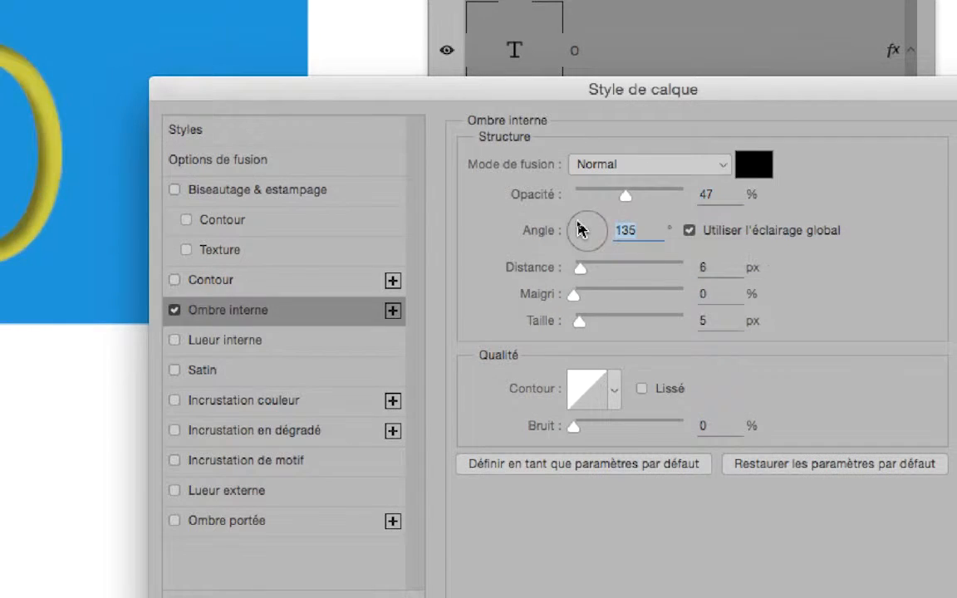
left_click(577, 221)
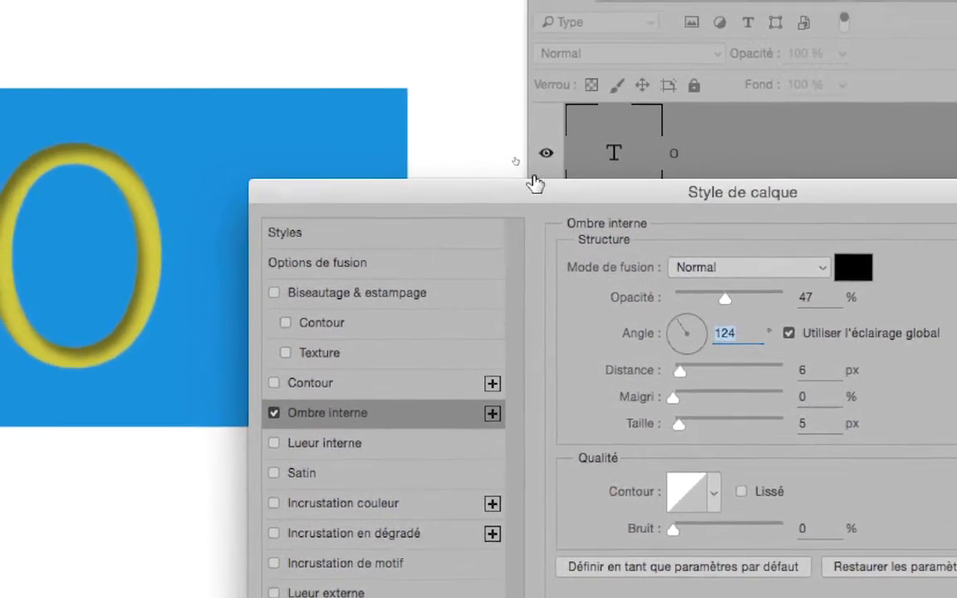
left_click_drag(535, 192, 473, 253)
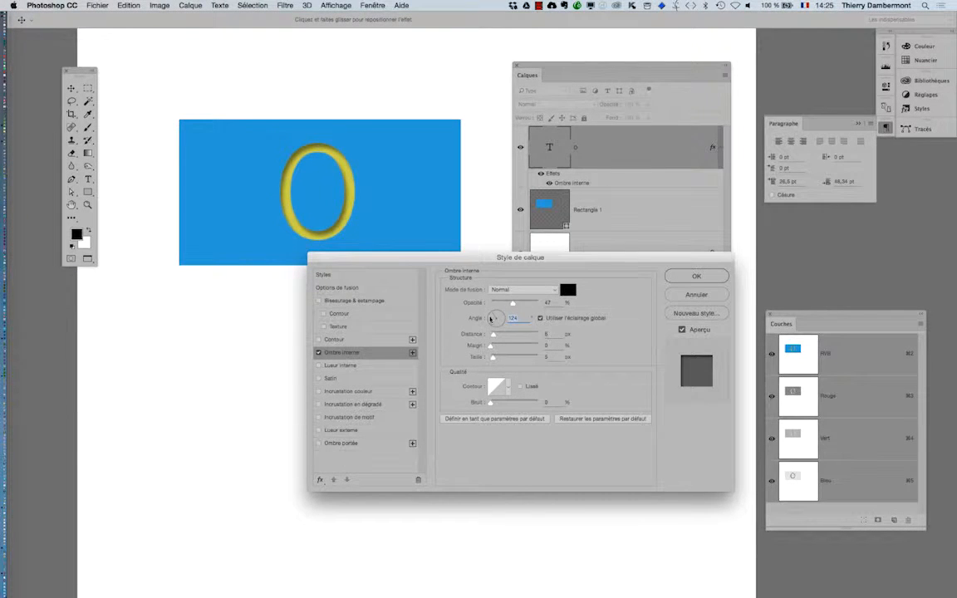
left_click(490, 318)
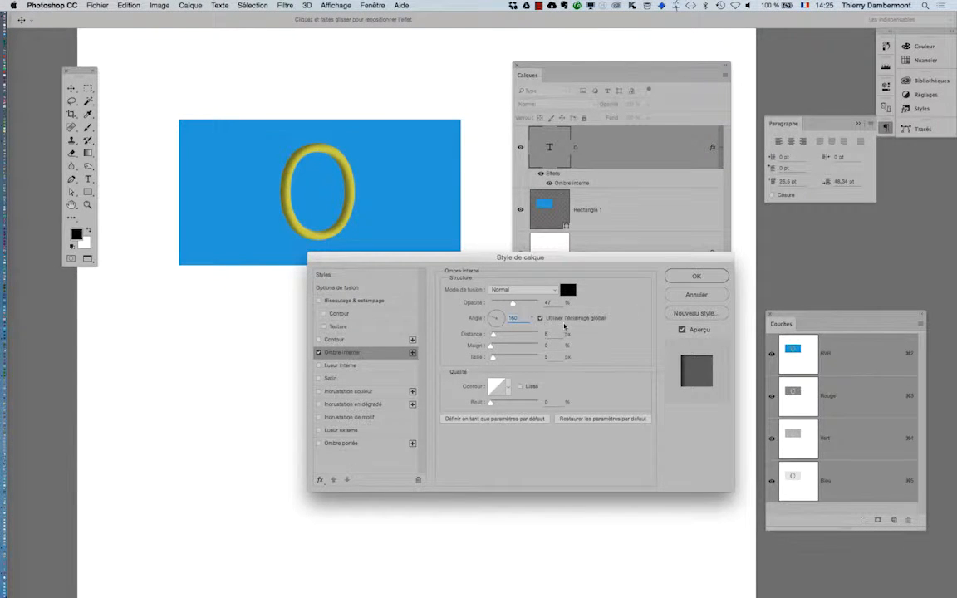
key("alt")
left_click_drag(513, 304, 493, 360)
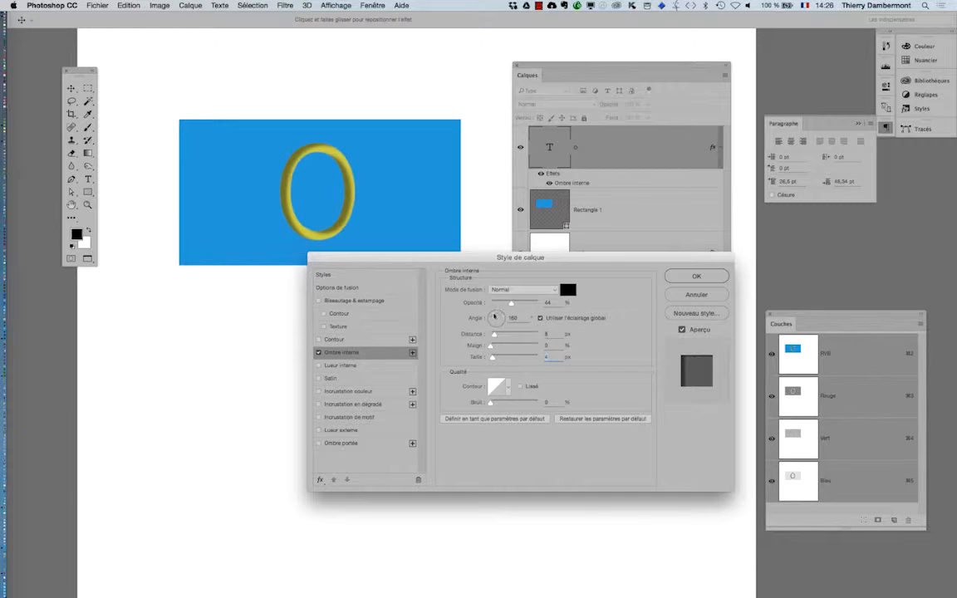
left_click(492, 318)
left_click_drag(493, 318, 491, 319)
left_click(696, 276)
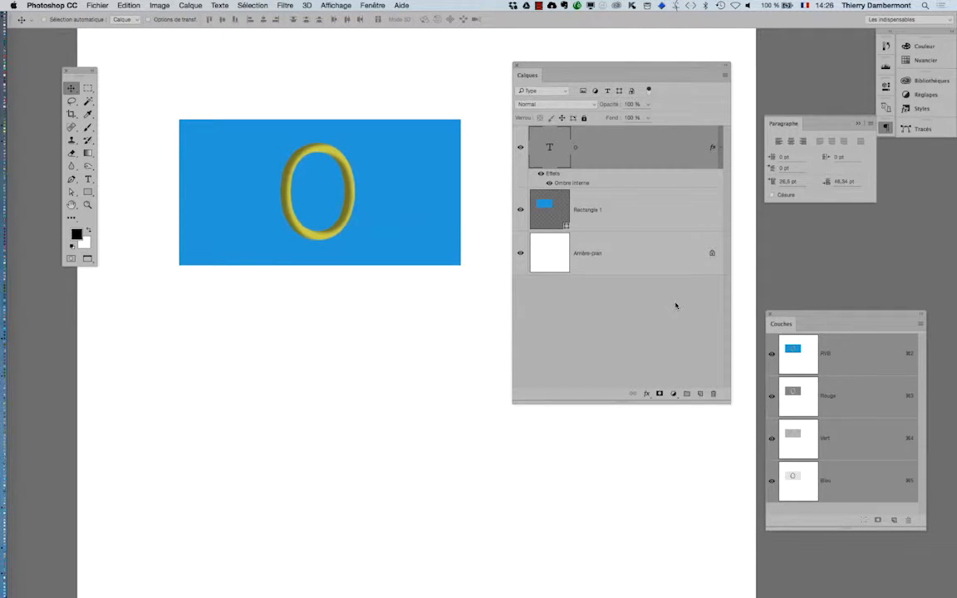
Step: Save the document as a new numbered version of icone-a-trou in Photoshop format, in the "icone à trou" folder
left_click(97, 5)
left_click(140, 109)
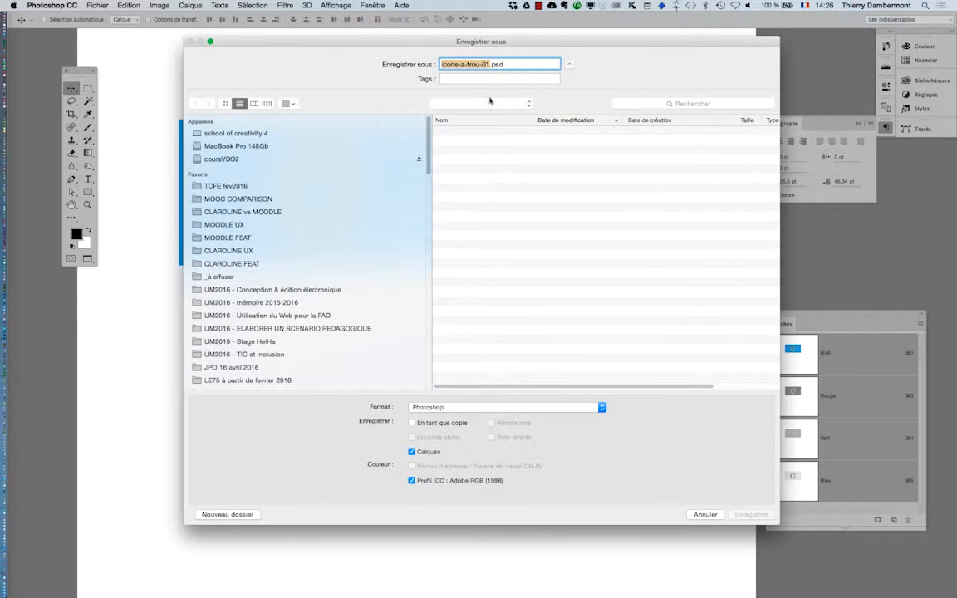
left_click(491, 68)
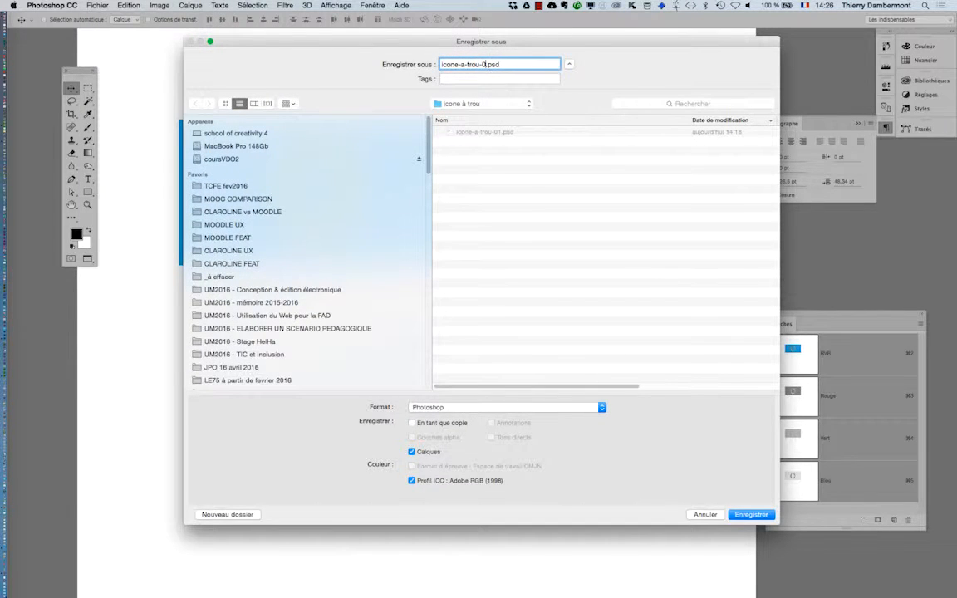
key("Return")
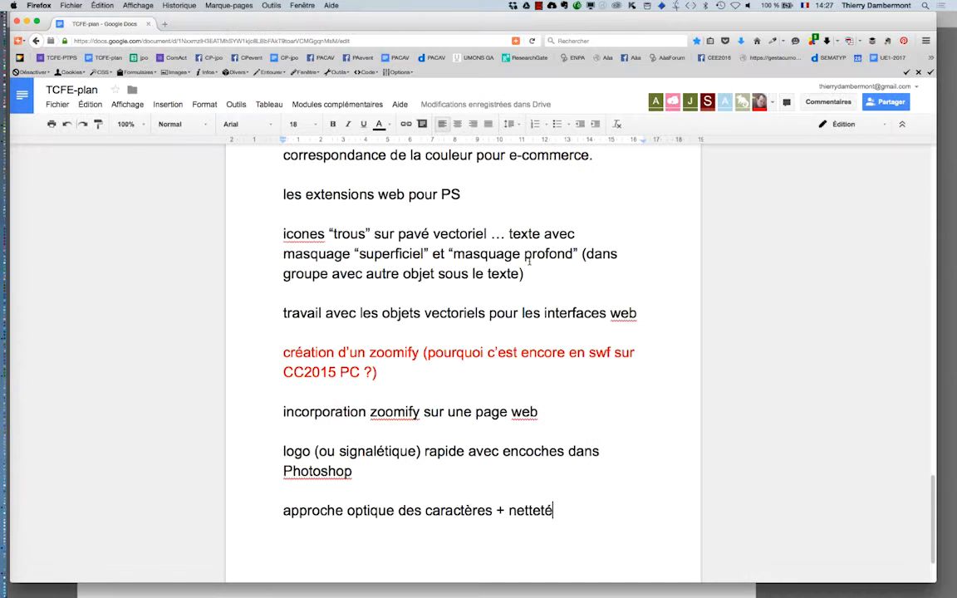
Step: Switch back to Photoshop and examine the inner shadow on the letter O up close
key("super+Tab")
key("super+Tab")
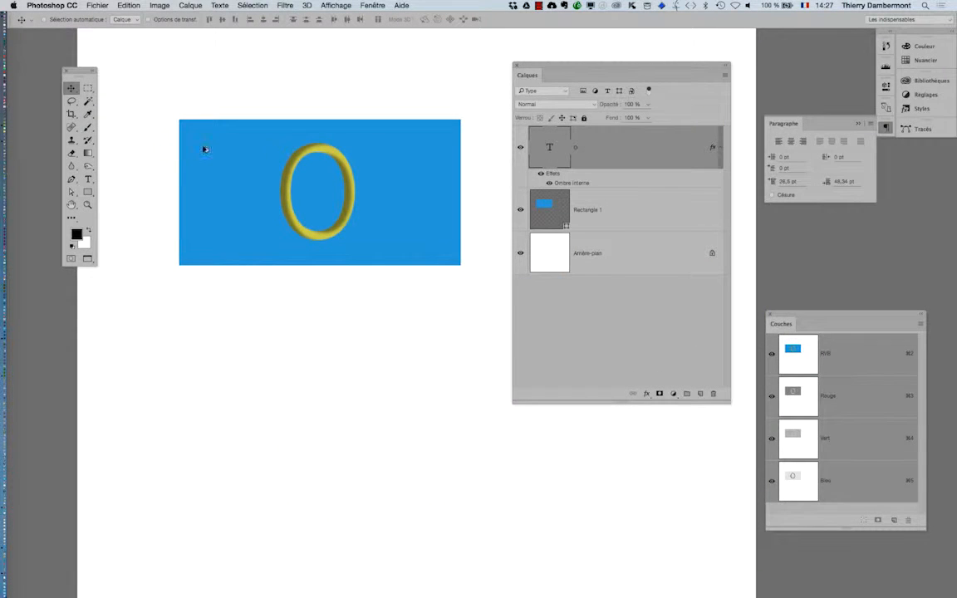
scroll(326, 162, "up", 2)
scroll(328, 167, "up", 3)
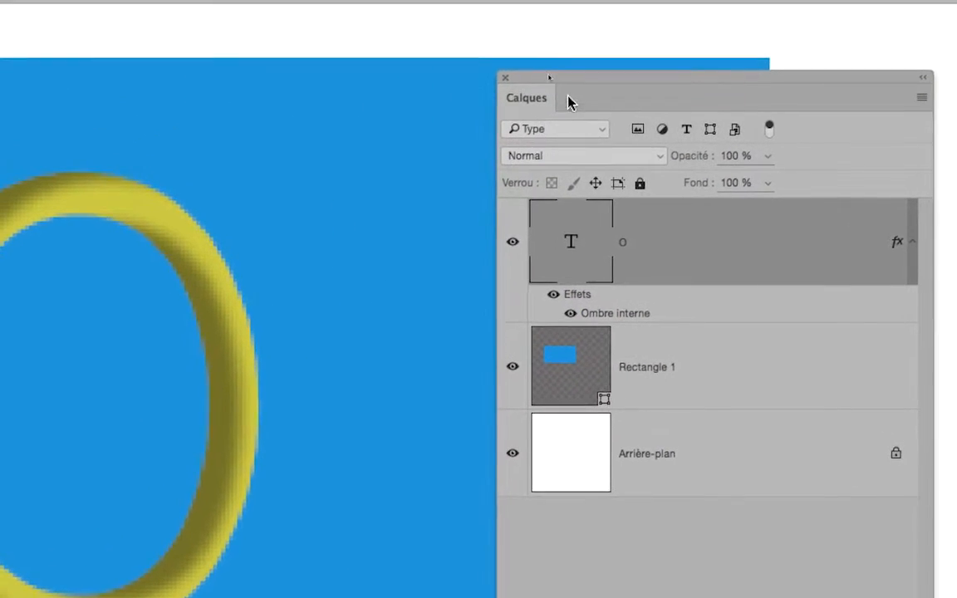
left_click_drag(546, 41, 496, 19)
left_click_drag(545, 85, 537, 83)
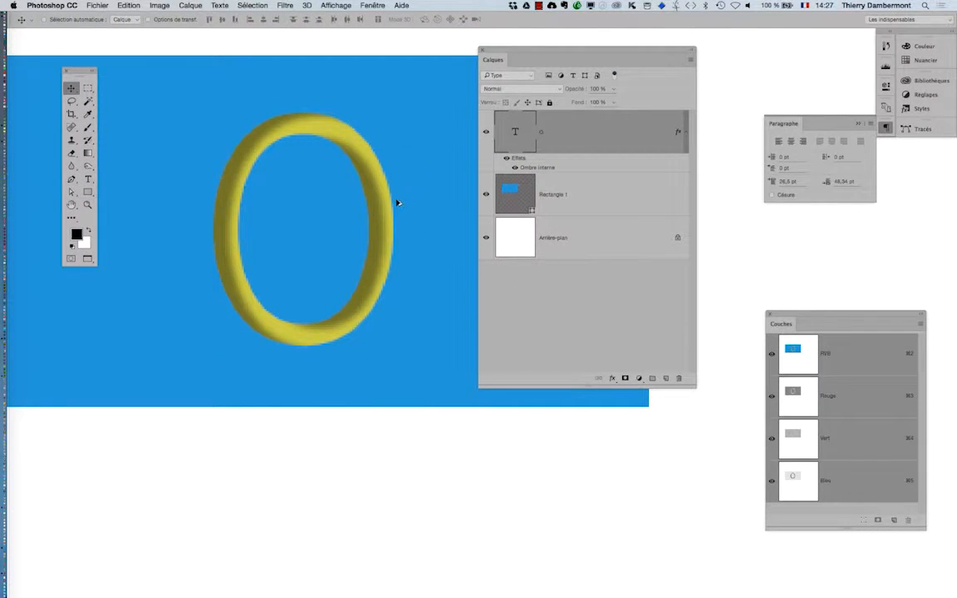
scroll(398, 203, "down", 1)
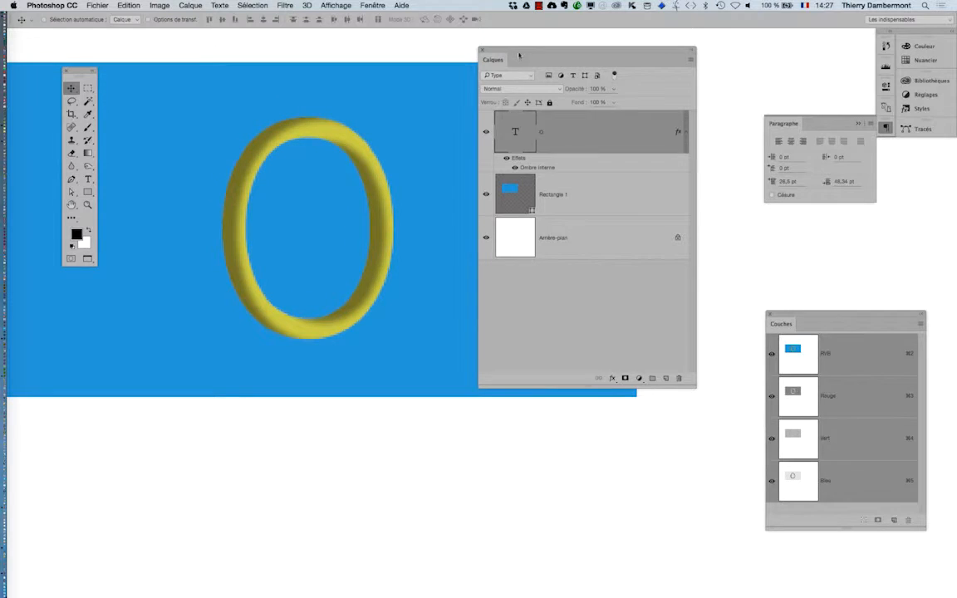
left_click_drag(519, 54, 540, 105)
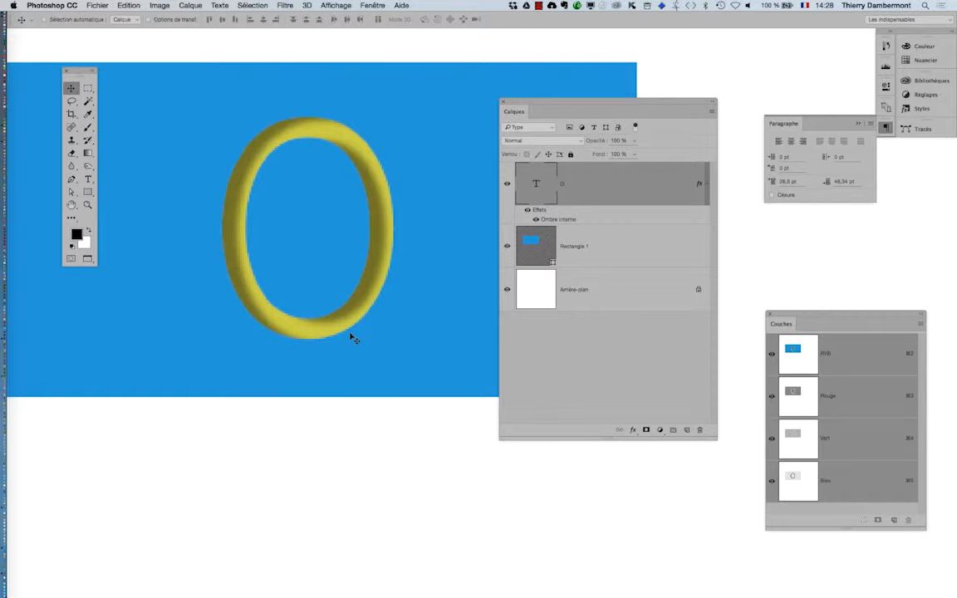
key("super+Tab")
key("super+Tab")
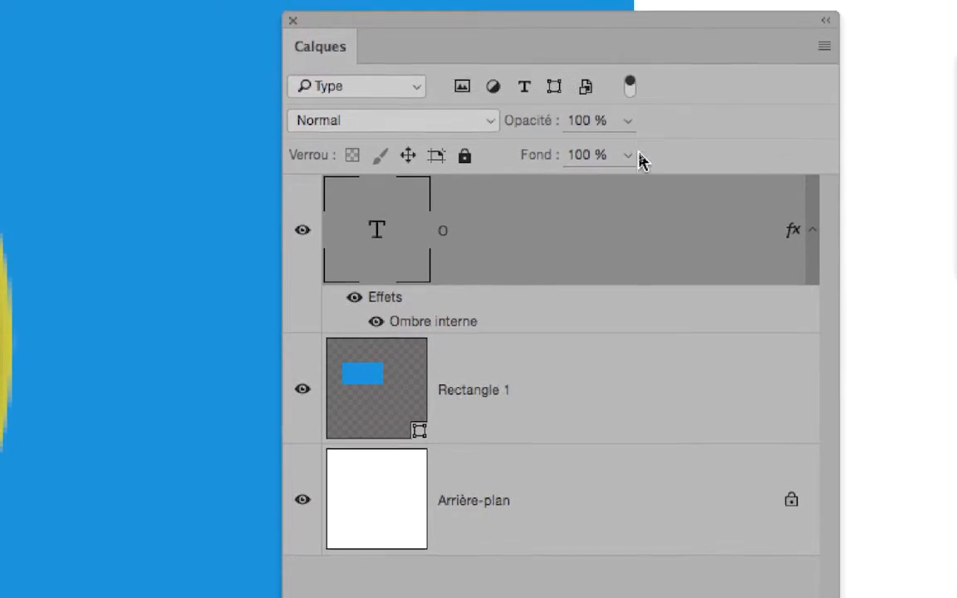
Step: Reduce the fill (Fond) of the O text layer to 0%, keeping its opacity at 100%
left_click(627, 141)
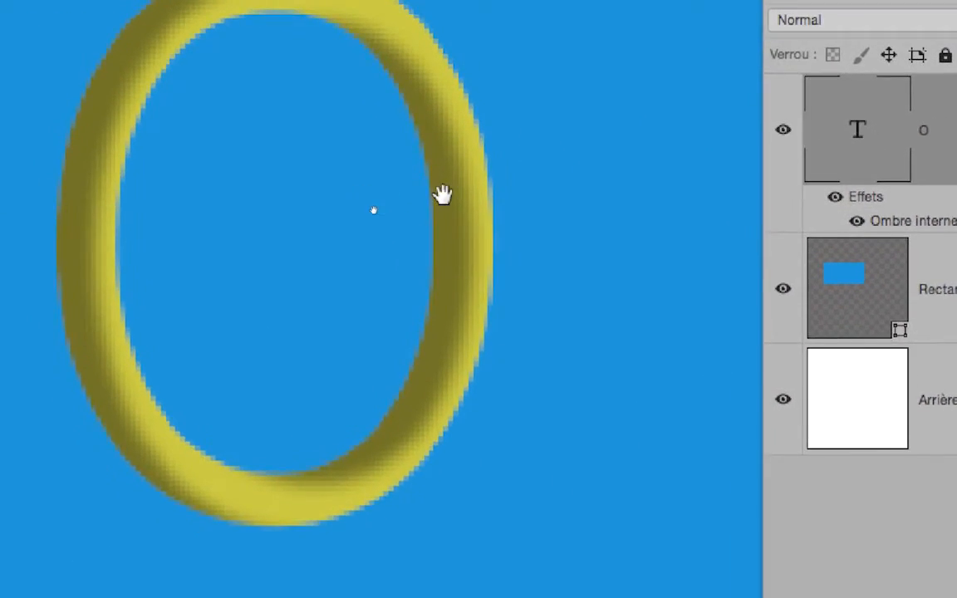
left_click_drag(442, 195, 520, 170)
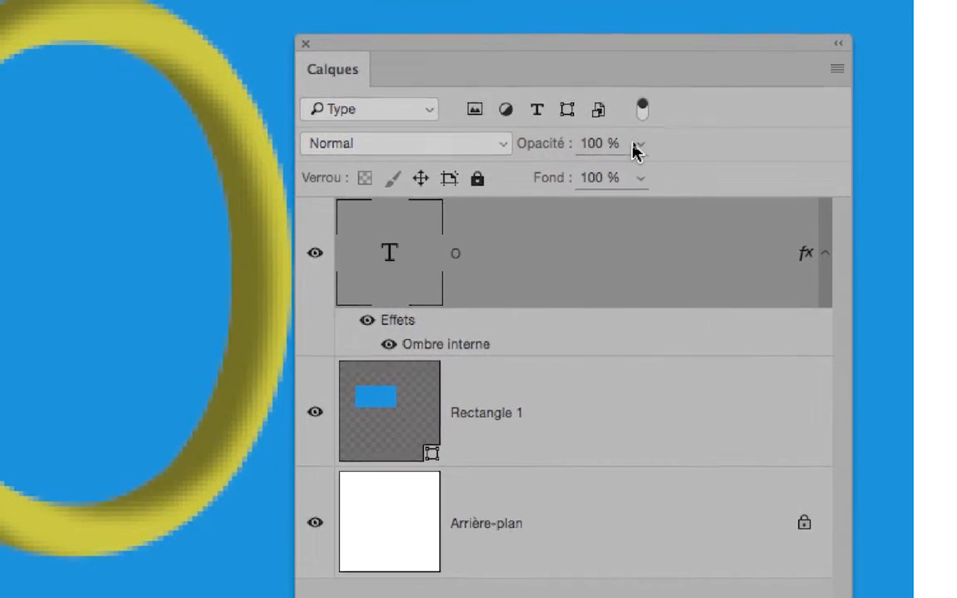
left_click(919, 84)
left_click_drag(627, 160, 707, 160)
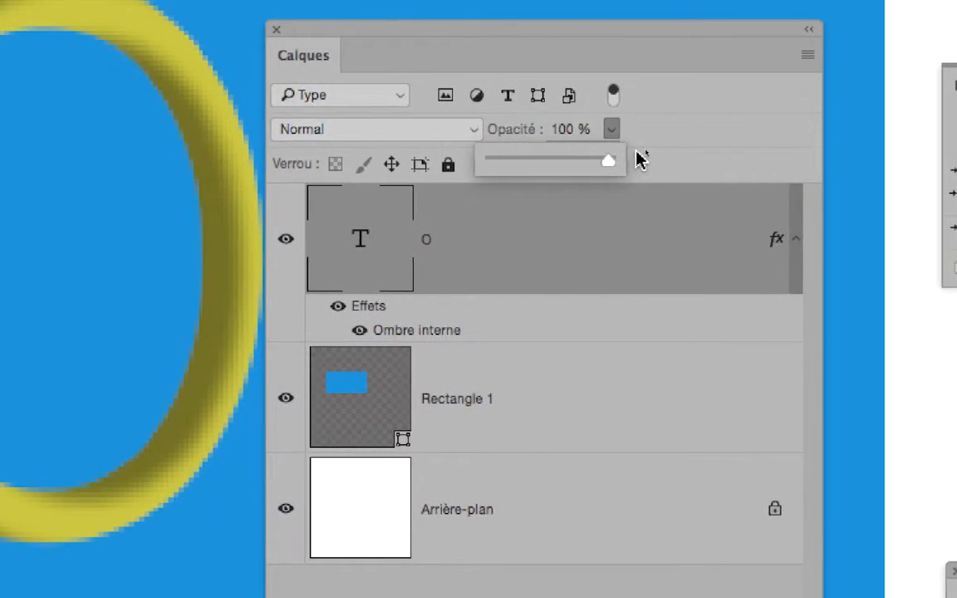
left_click(644, 158)
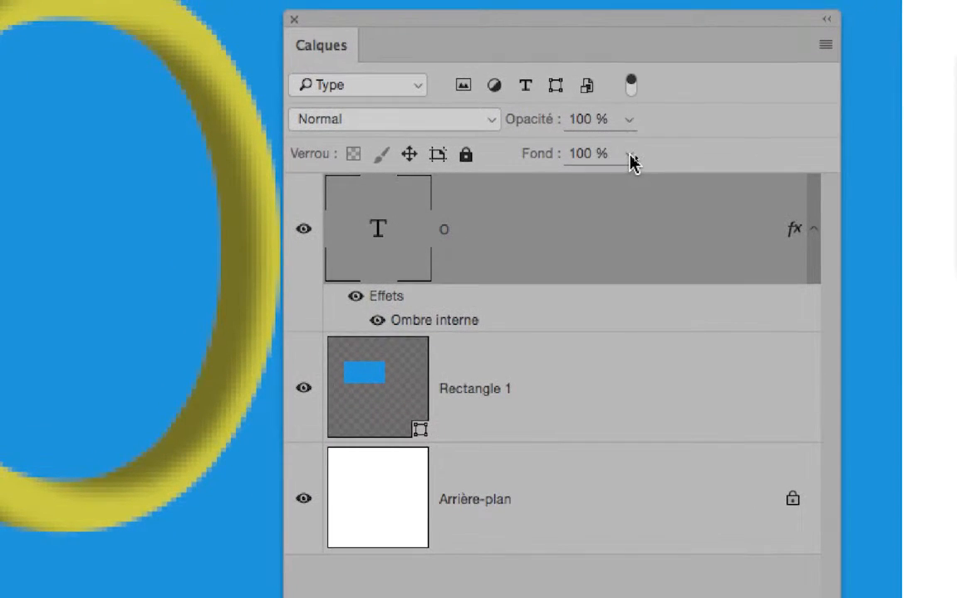
left_click(630, 158)
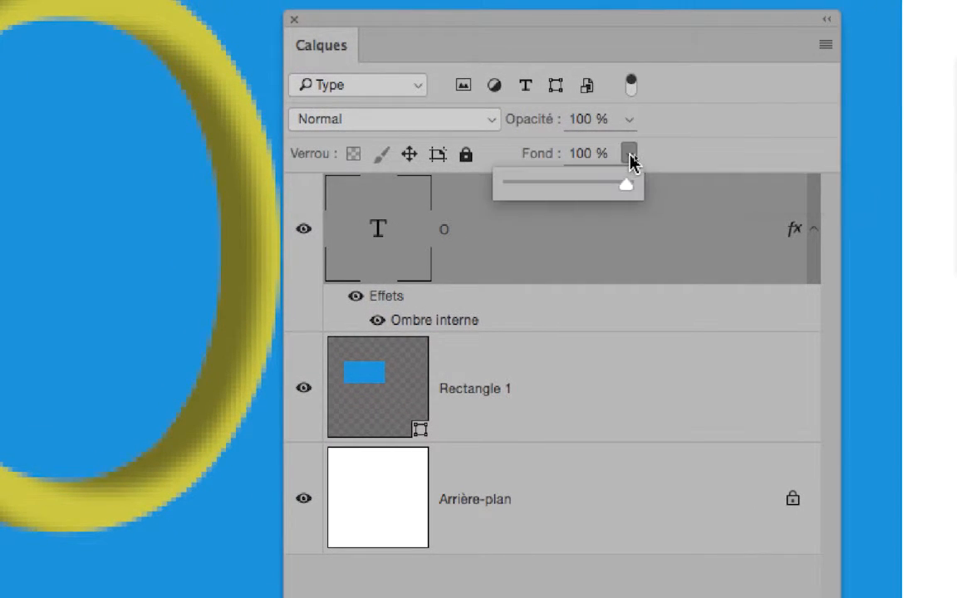
left_click_drag(627, 187, 524, 174)
left_click_drag(595, 176, 581, 176)
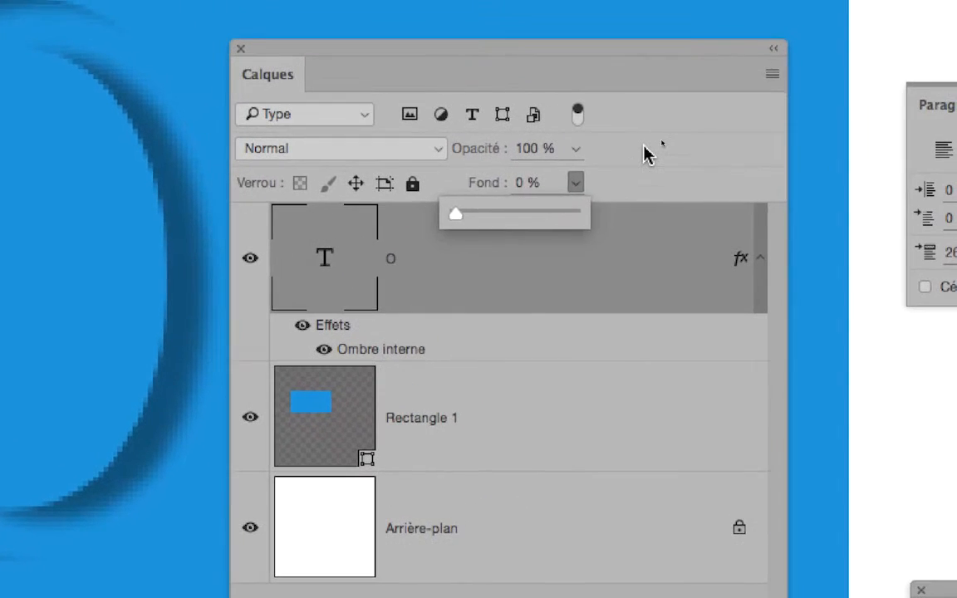
left_click(715, 102)
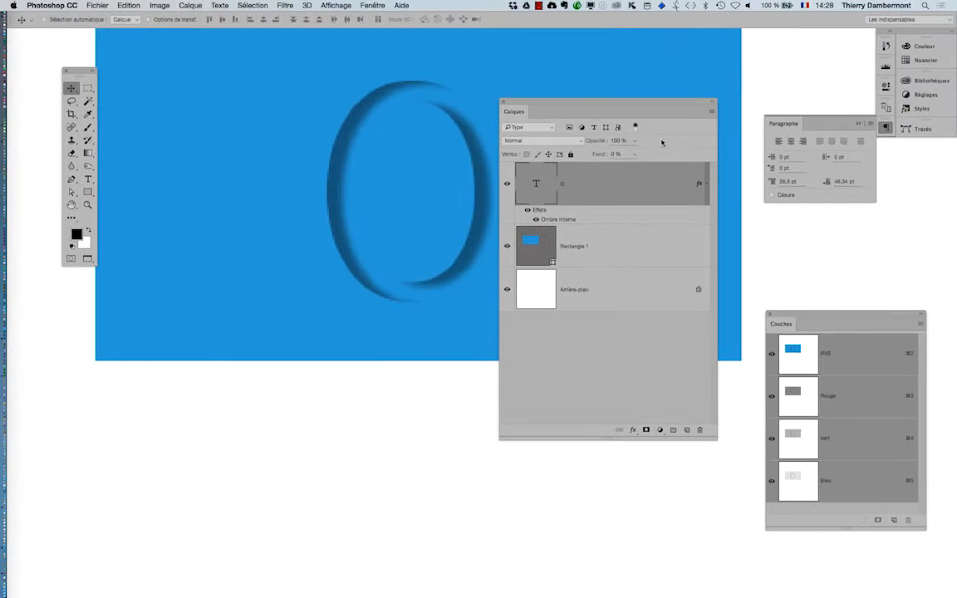
Step: Move the layers panel away from the letter O and reposition the canvas so the whole letter is in clear view
left_click_drag(581, 104, 652, 76)
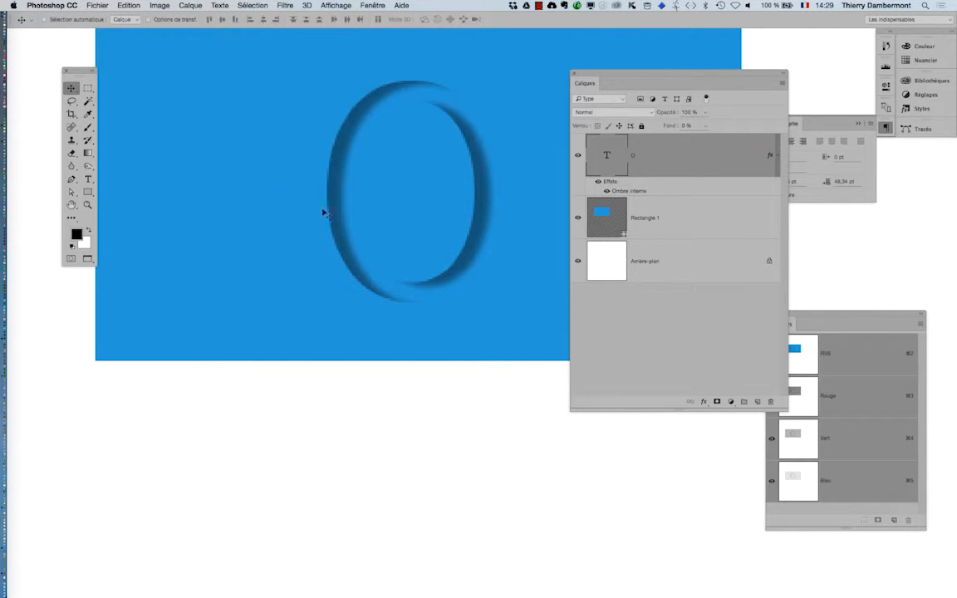
left_click(71, 204)
left_click_drag(254, 253, 183, 272)
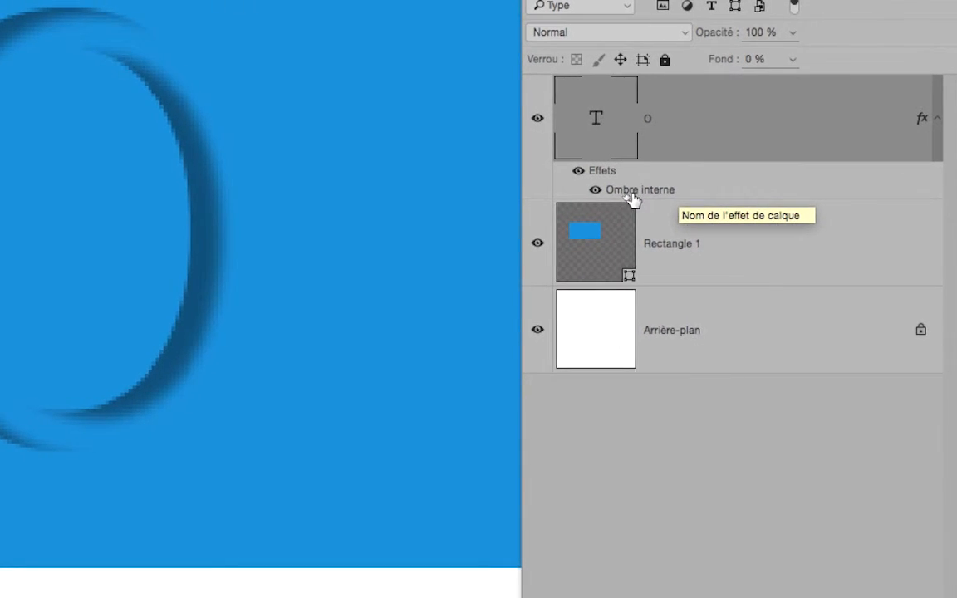
Step: Reopen the inner shadow settings of the O text layer and try red shades such as 551111 and b92b2b as the shadow colour
double_click(632, 192)
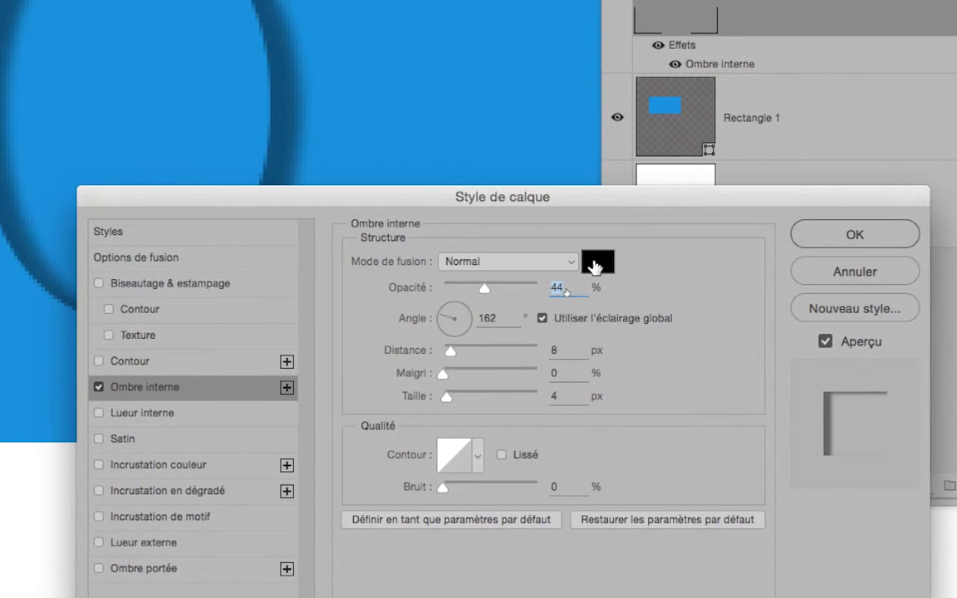
left_click(594, 266)
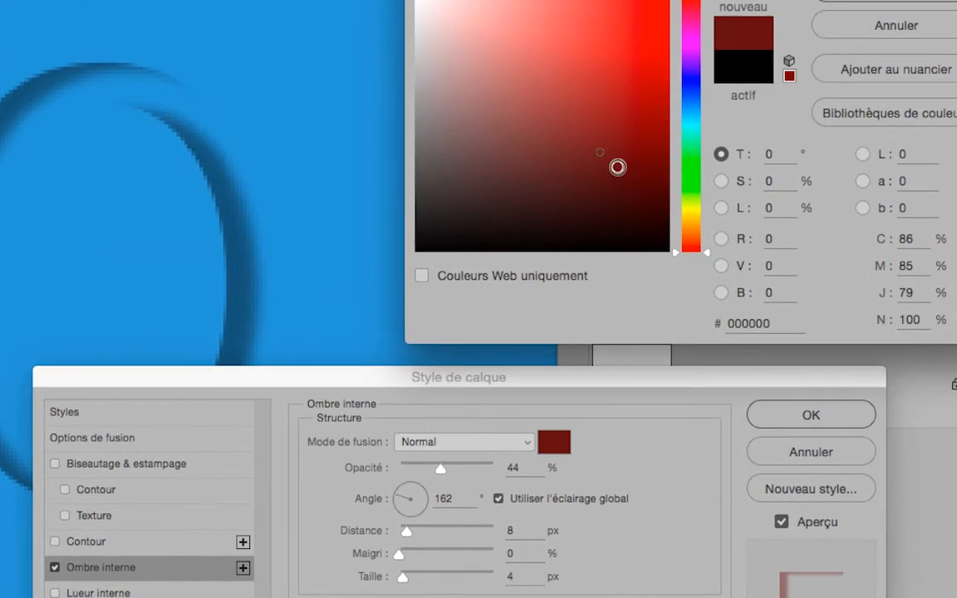
left_click(618, 167)
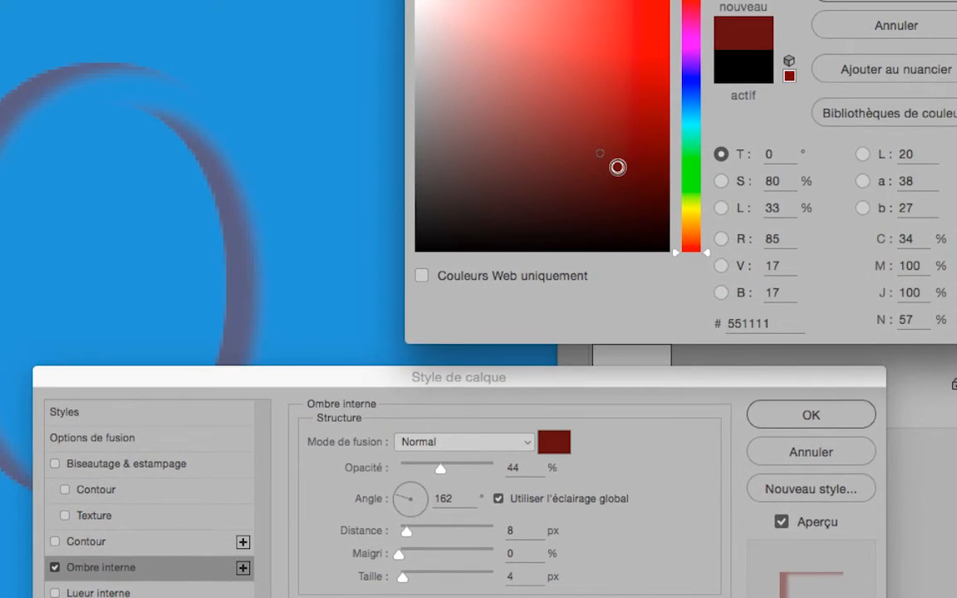
left_click(616, 188)
left_click(611, 66)
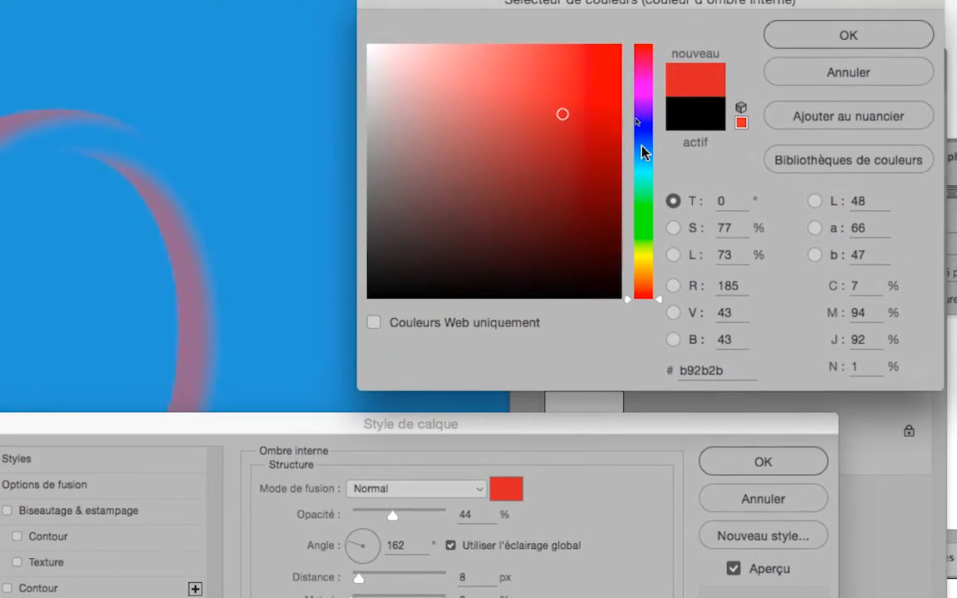
Step: Try shades of the 216° blue hue for the inner shadow colour, including 3a74ca, 2e61ae, near-white e5ebf5 and dark blue 0f3060
left_click(689, 169)
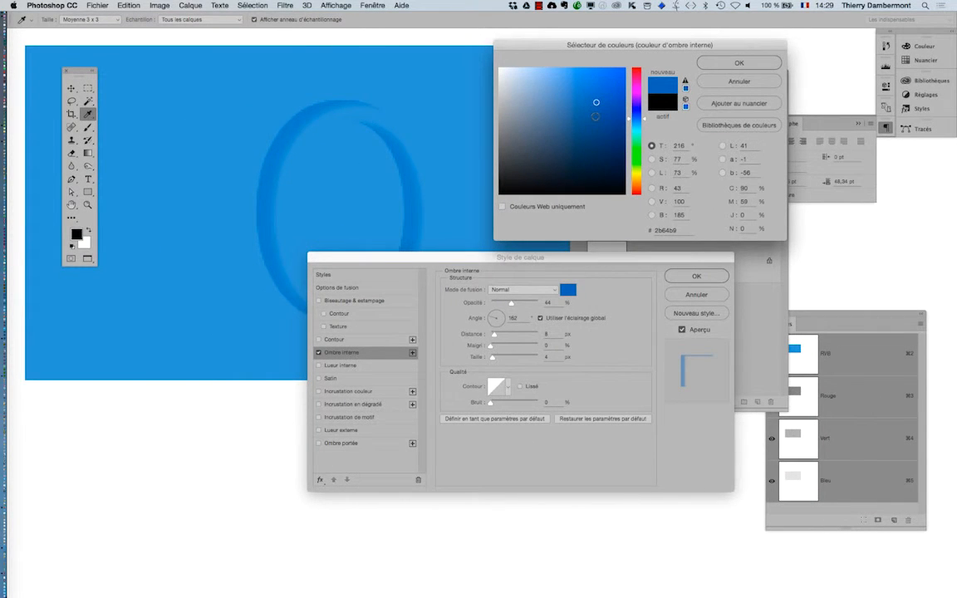
left_click(586, 141)
left_click(589, 94)
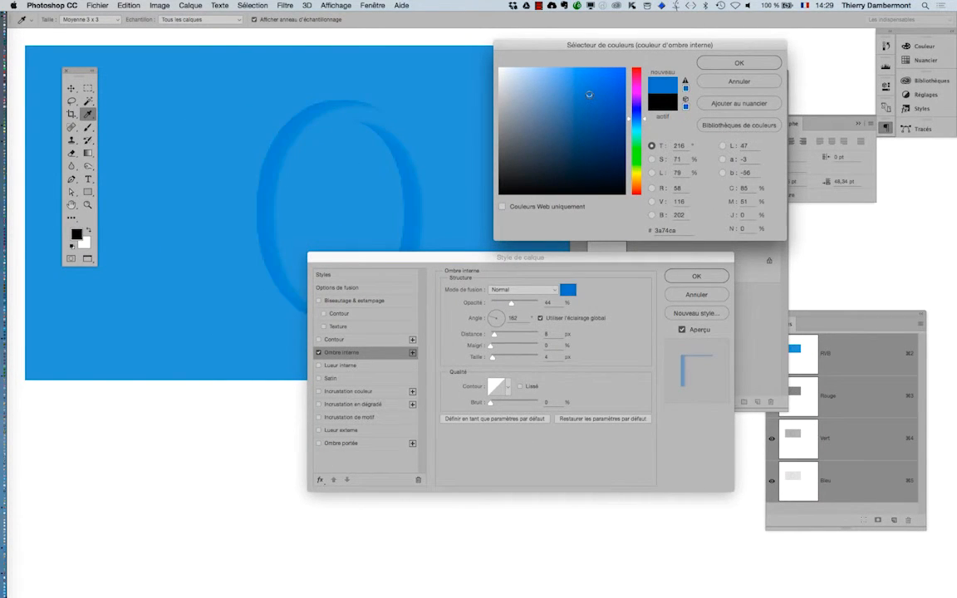
mouse_move(591, 94)
left_mouse_down()
mouse_move(583, 86)
mouse_move(594, 114)
left_mouse_up()
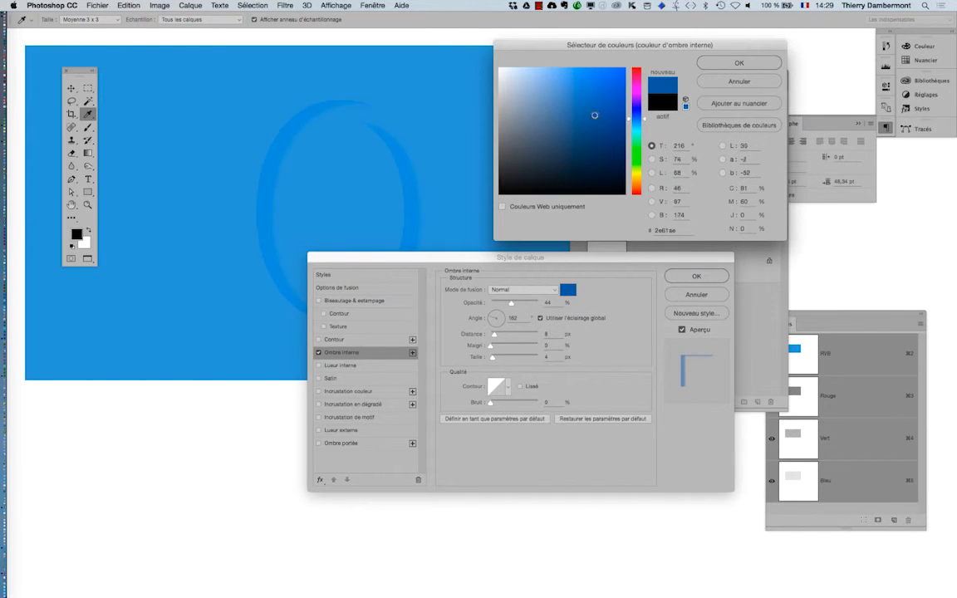
left_click(507, 72)
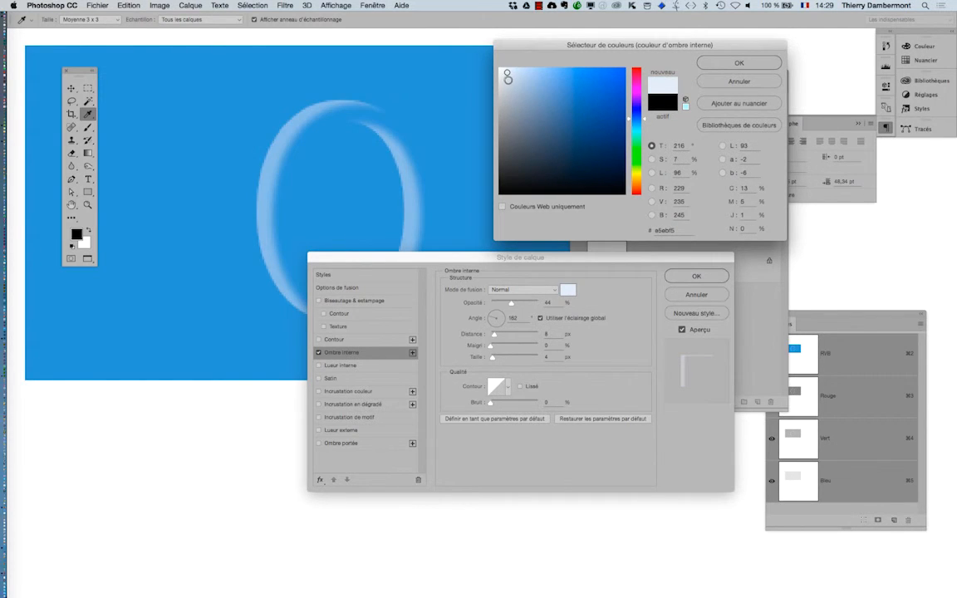
left_click(603, 108)
left_click(606, 151)
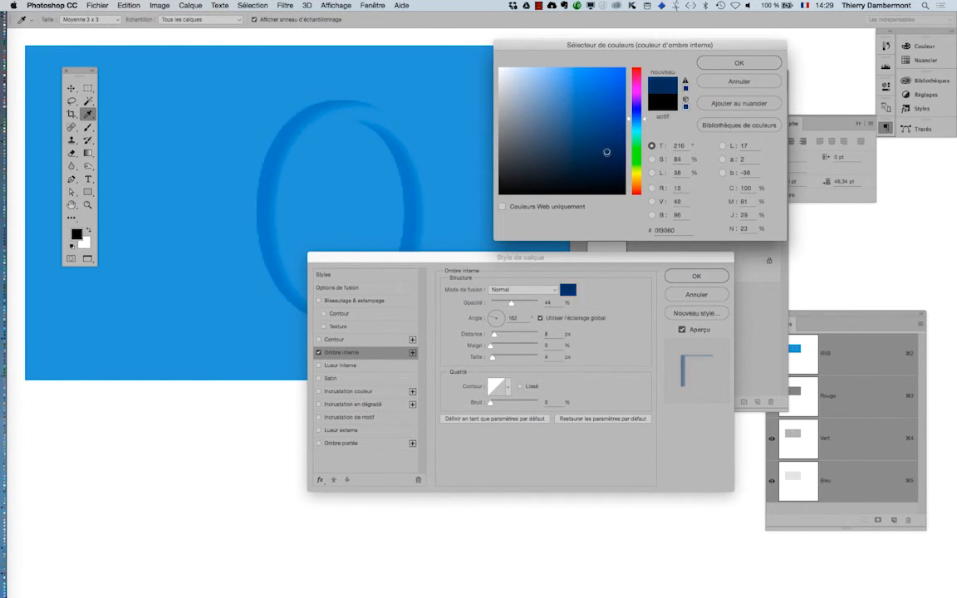
Step: Try purple and olive hues for the inner shadow colour, discard the colour change and close the layer style settings
left_click(637, 77)
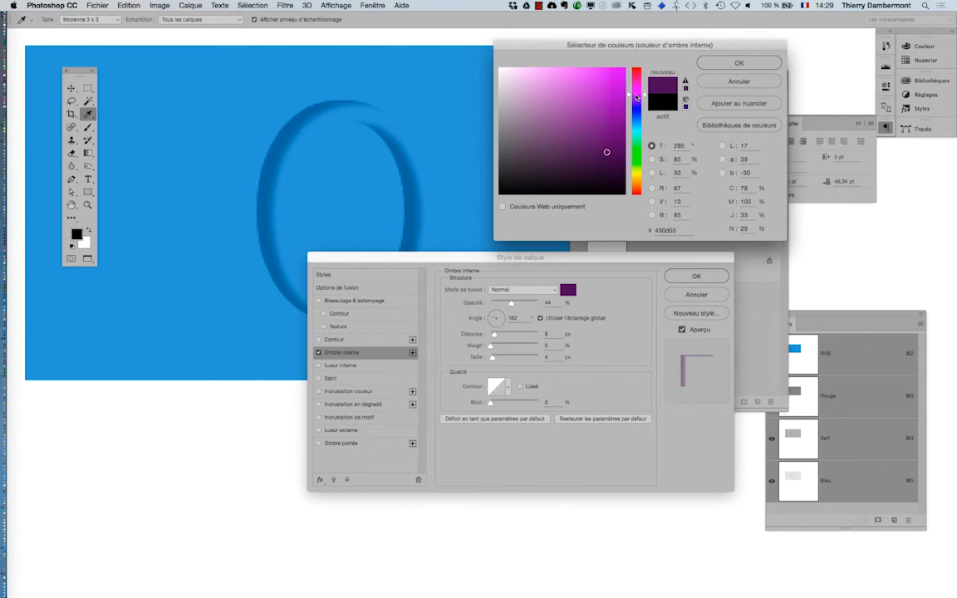
left_click_drag(637, 79, 638, 171)
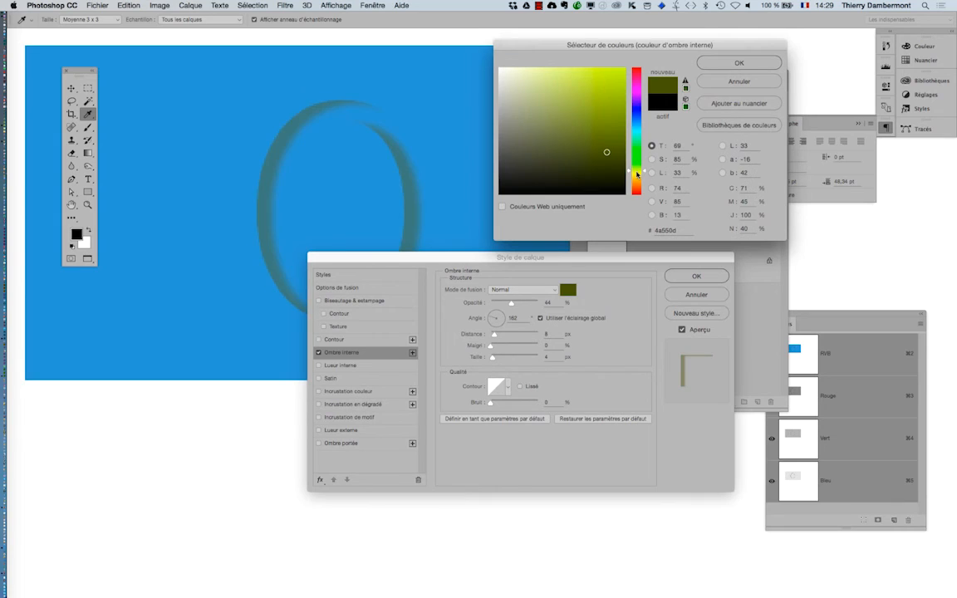
left_click(600, 127)
left_click(740, 80)
left_click(696, 276)
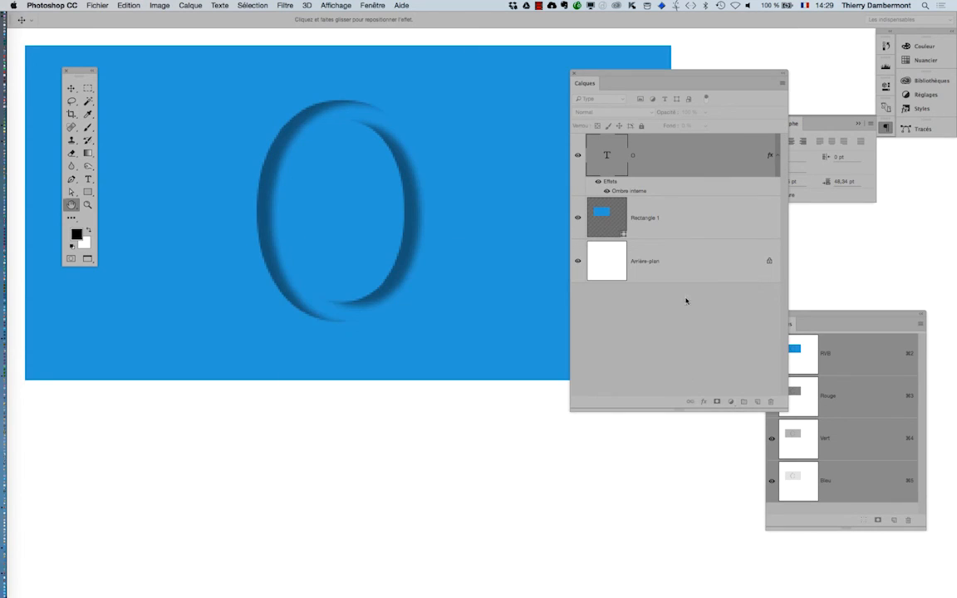